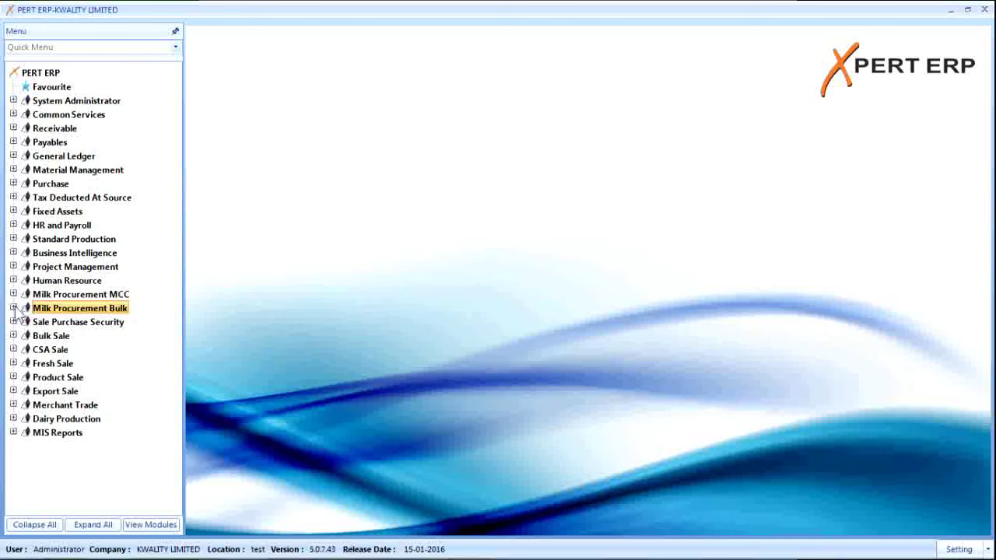
- Expand the Setup forms of the Milk Procurement Bulk module and select Tanker Master
click(13, 308)
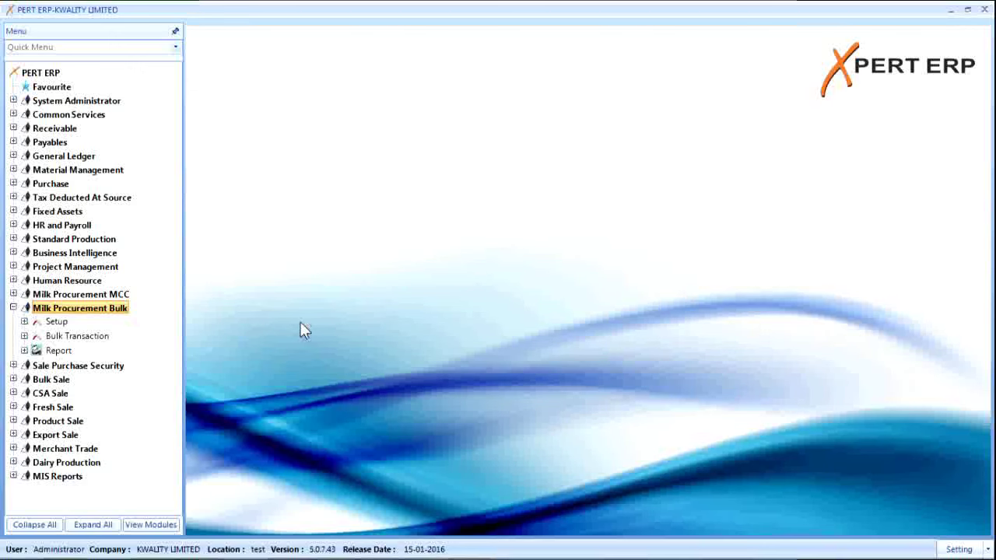
click(55, 321)
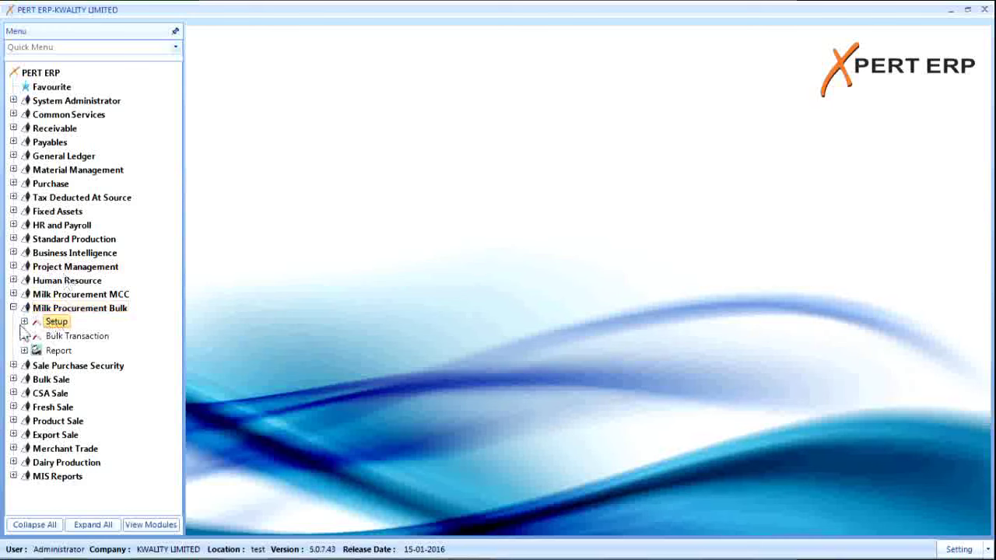
click(24, 321)
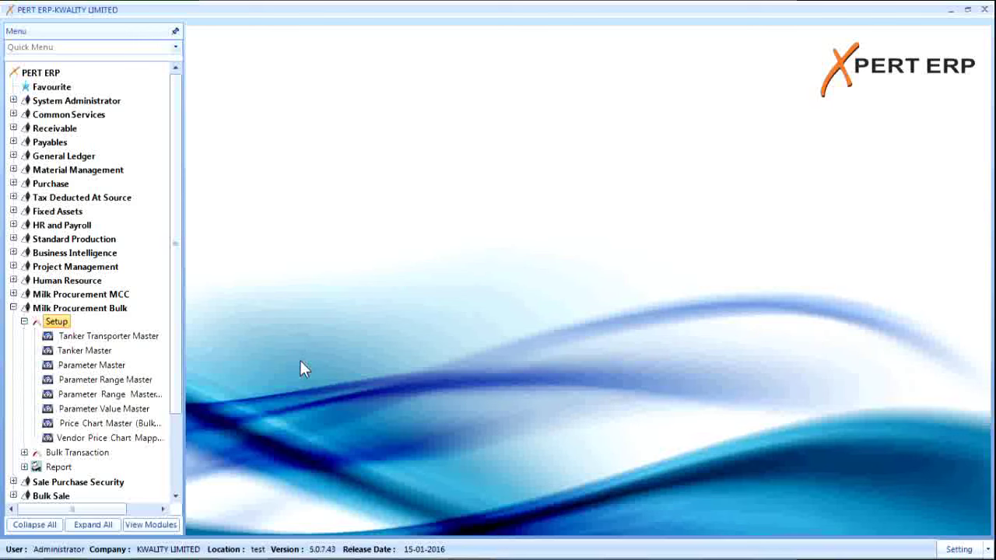
click(84, 351)
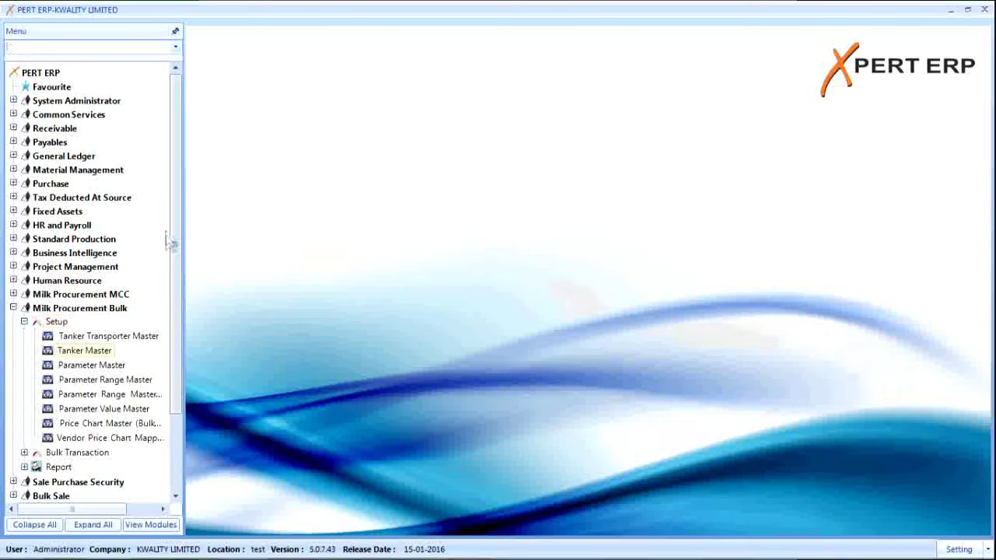
- Open the Vendor Master form from the Payables setup, review its fields, and close it
click(13, 143)
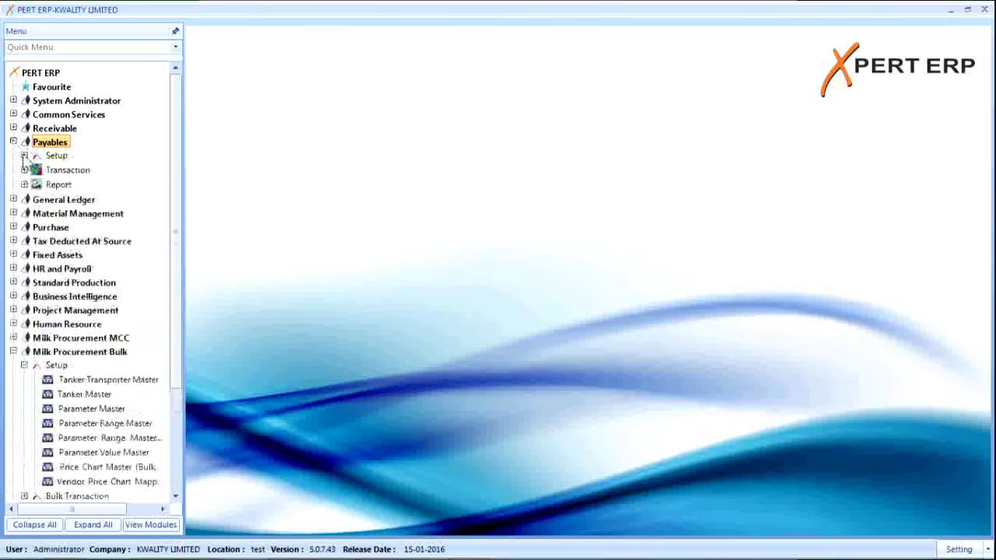
click(24, 155)
click(87, 214)
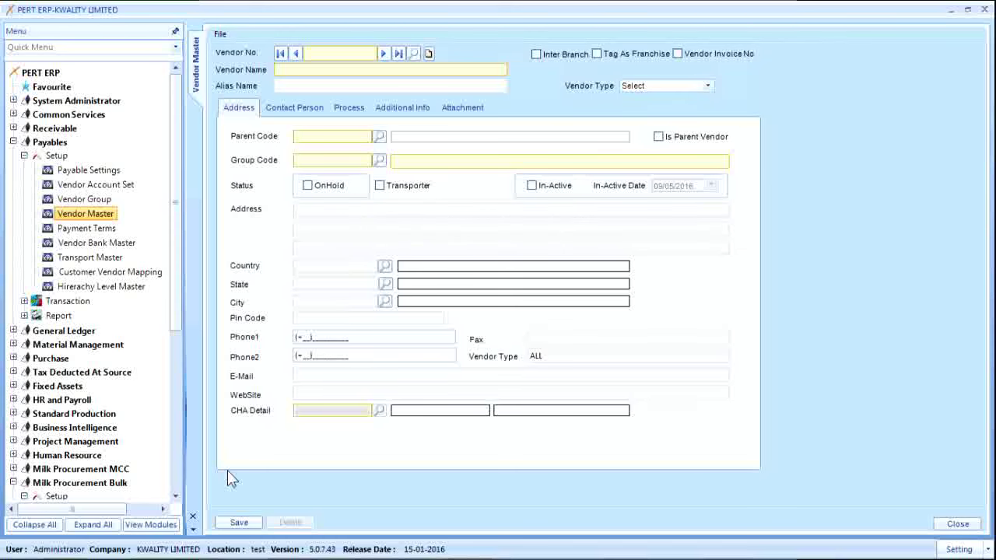
click(194, 518)
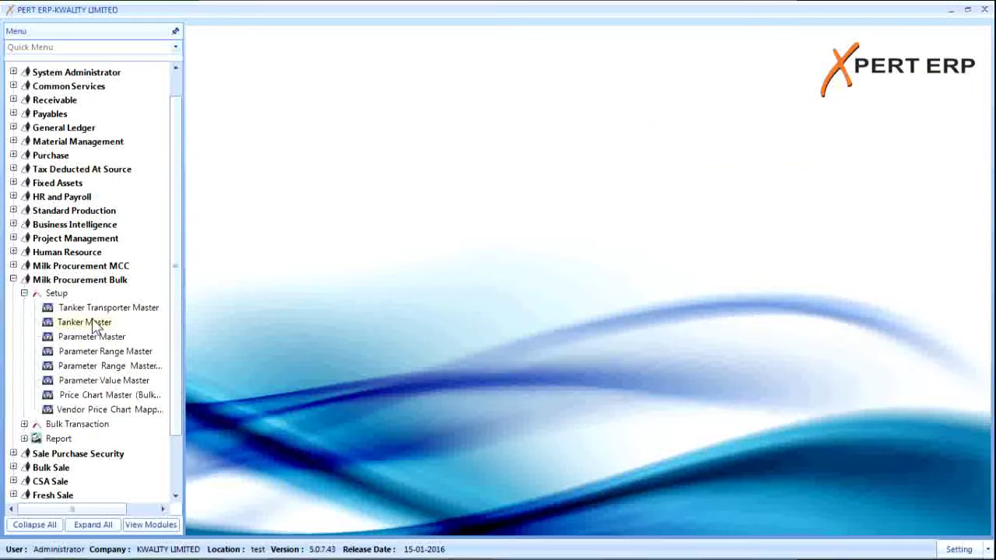
- Review the Tanker Master and Parameter Master forms in the Milk Procurement Bulk setup, closing each one
double_click(84, 322)
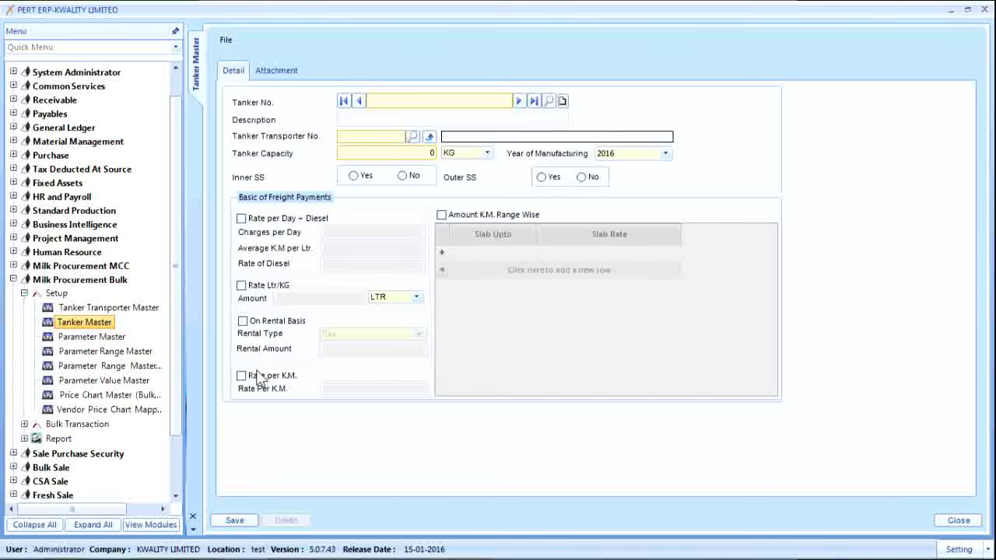
click(193, 517)
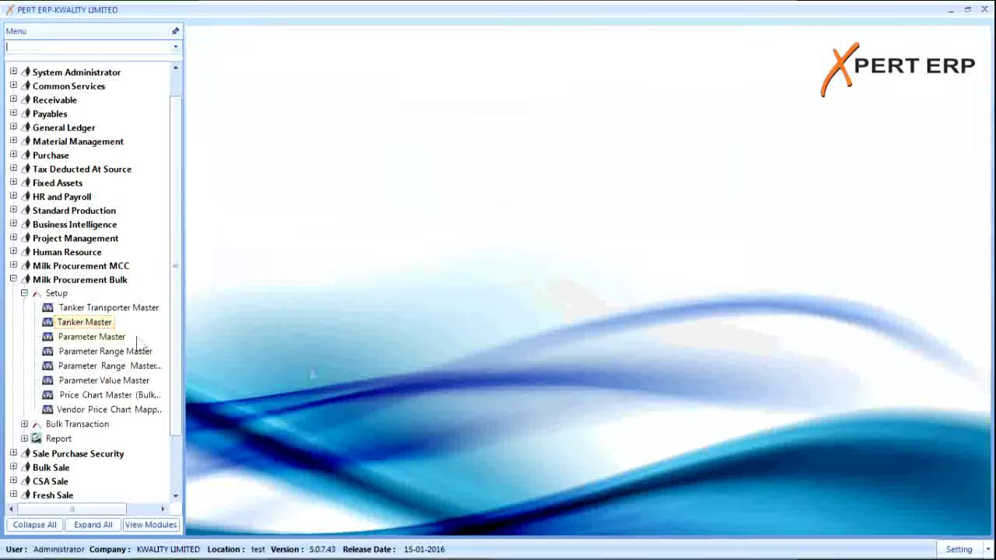
click(105, 338)
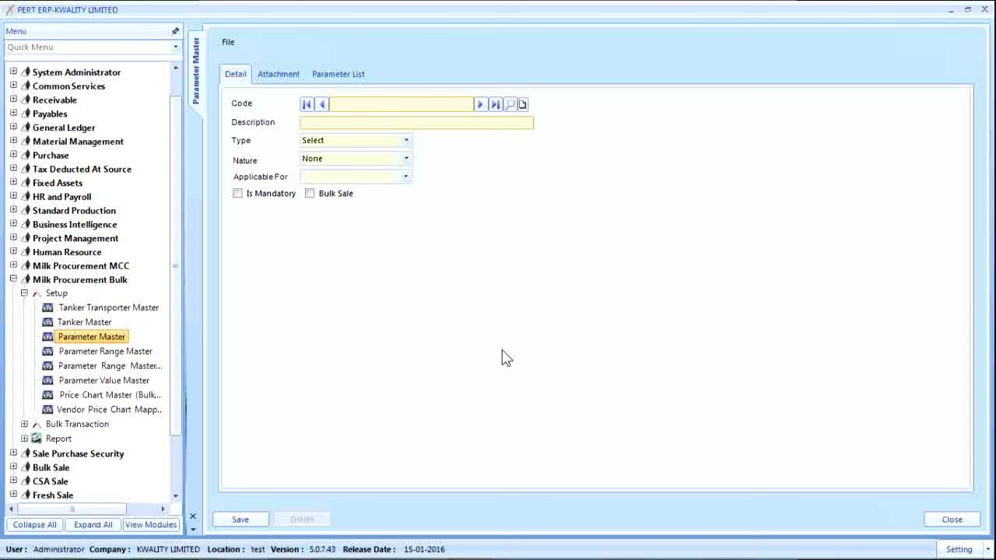
click(193, 517)
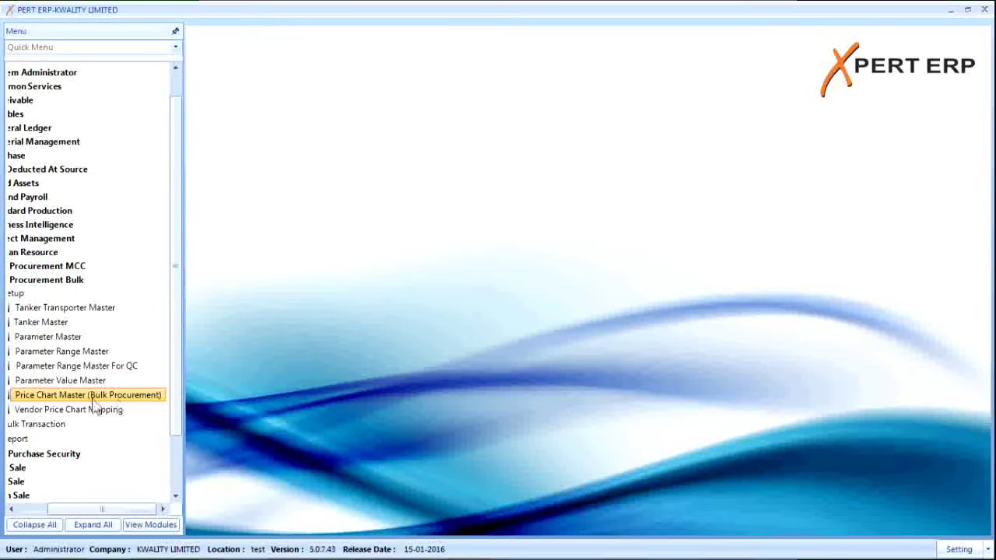
- Review the Price Chart Master (Bulk Procurement) form, close it, and open Vendor Price Chart Mapping
click(93, 395)
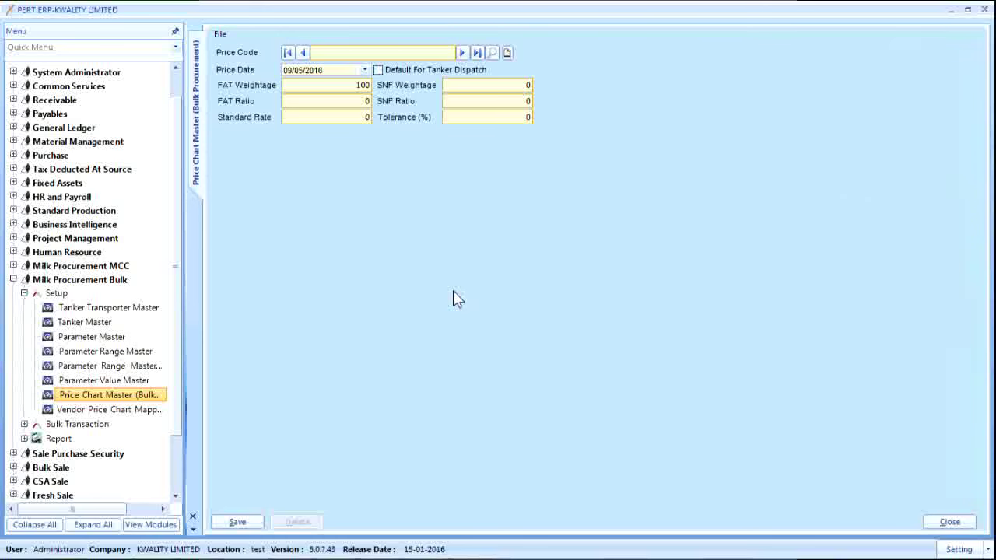
click(193, 514)
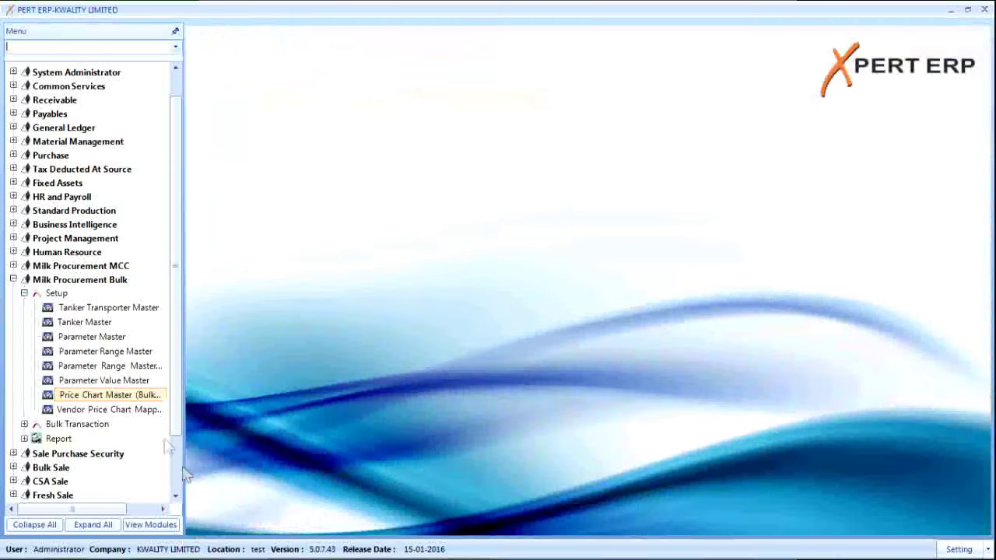
click(143, 412)
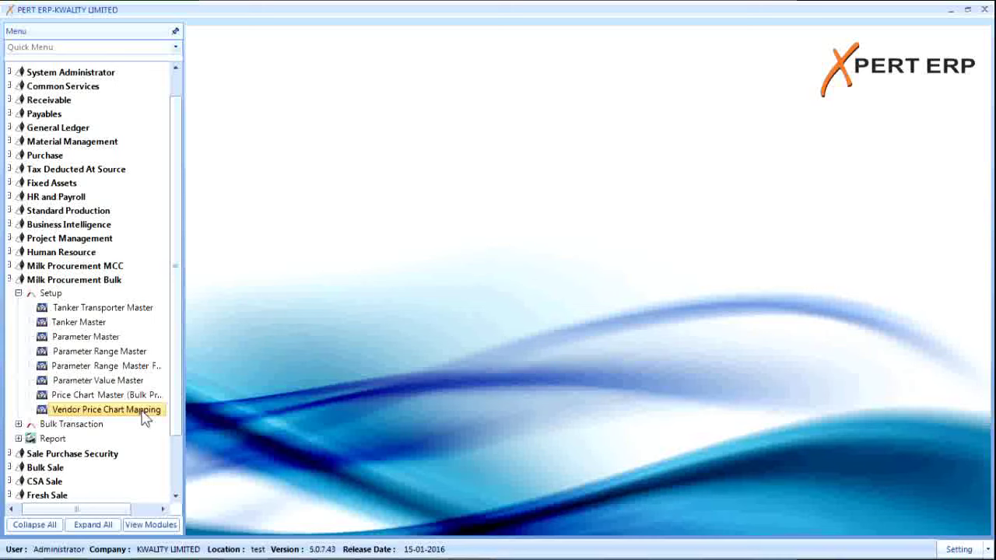
double_click(145, 416)
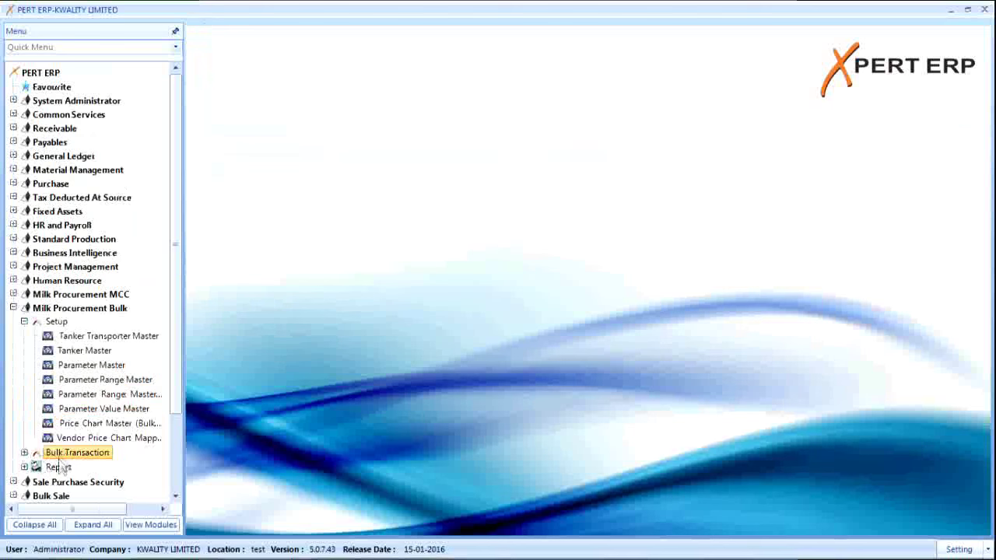
- Open Gate Entry from Bulk Transaction, view it with the Plant / MCC Transfer In type, and close it unsaved
click(24, 453)
drag(176, 309, 164, 429)
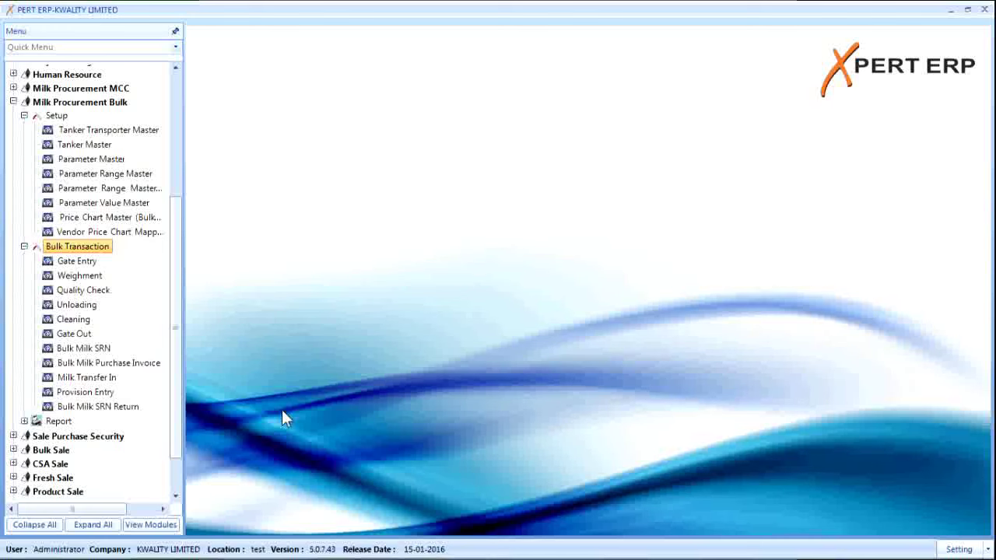
click(76, 262)
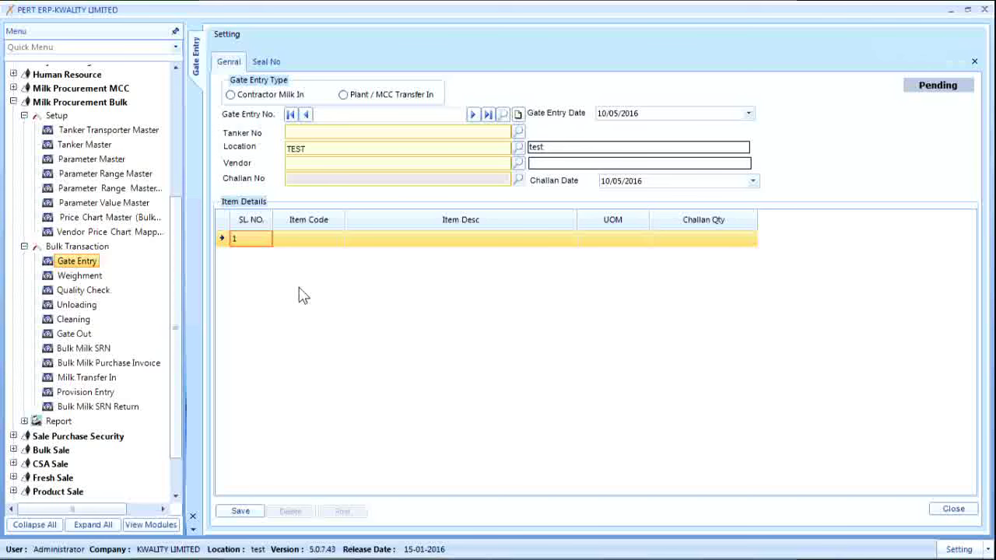
click(345, 97)
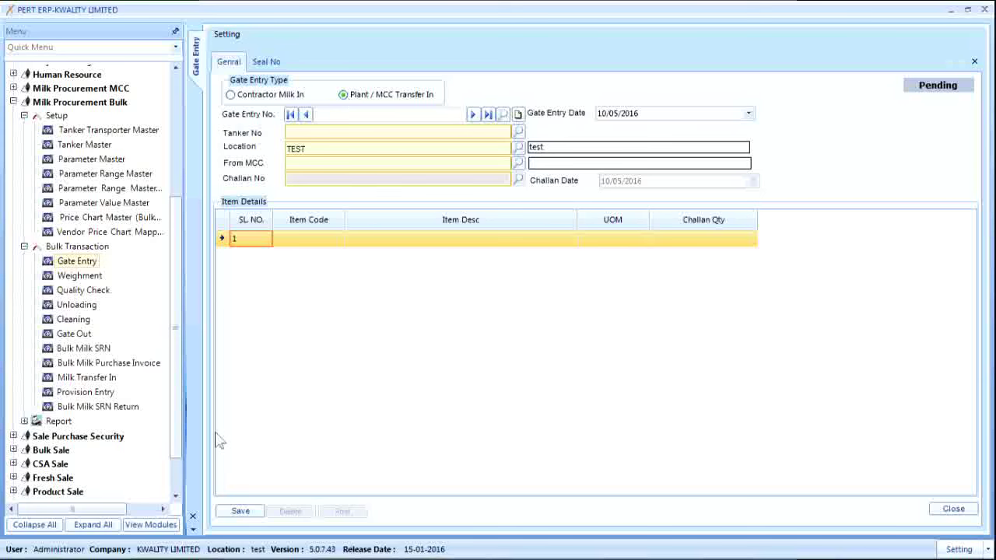
click(193, 514)
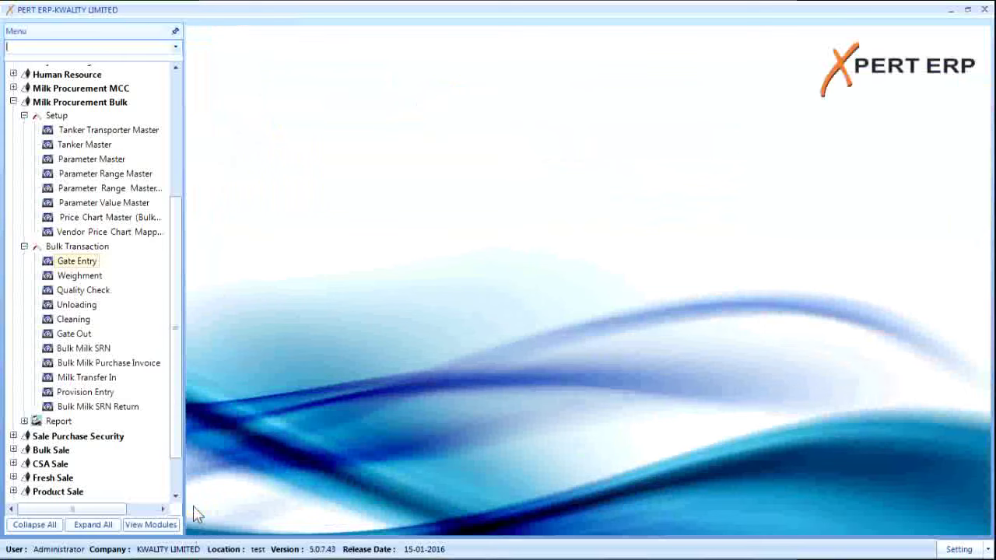
- Review the Weighment form and the Quality Check form with Plant / MCC Transfer In selected, leaving both unsaved
click(86, 278)
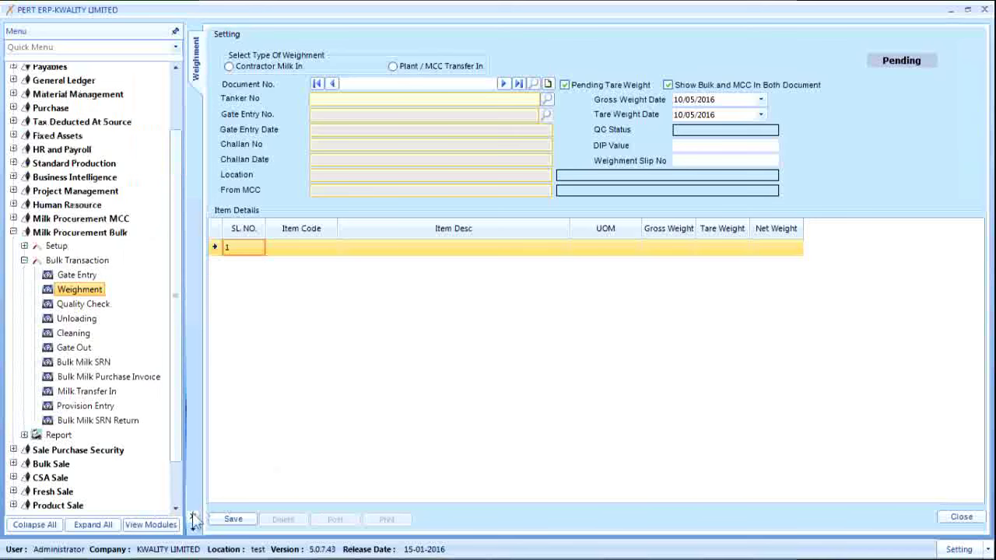
click(81, 306)
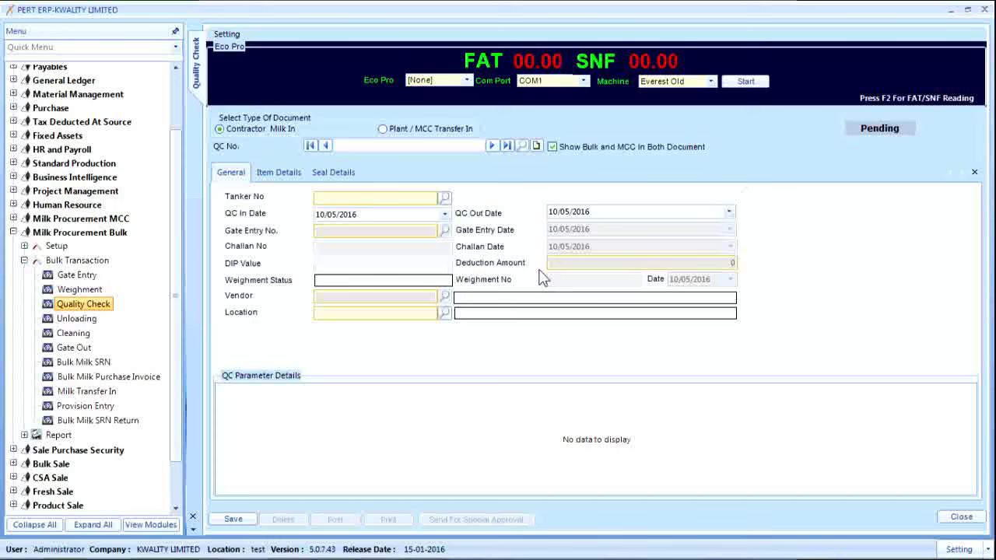
click(382, 128)
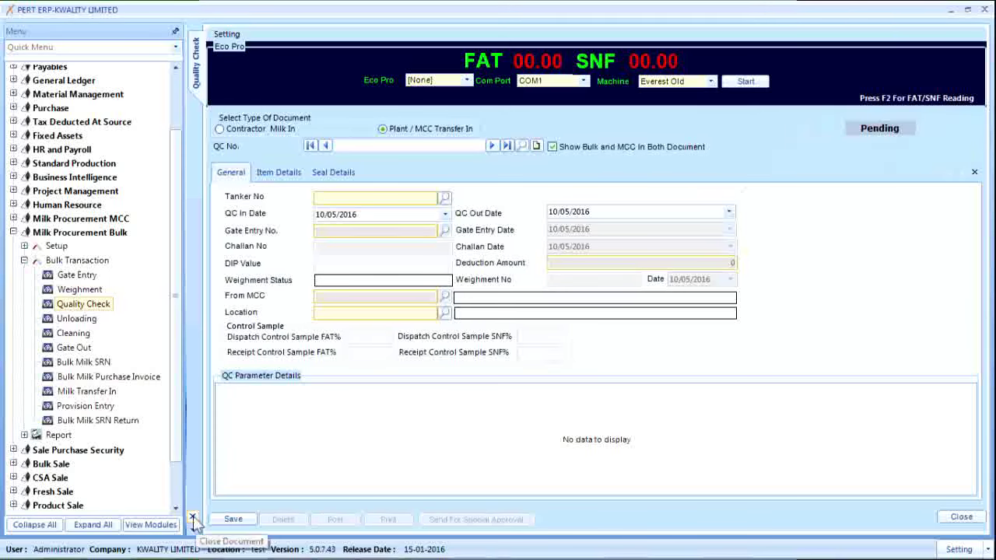
click(193, 517)
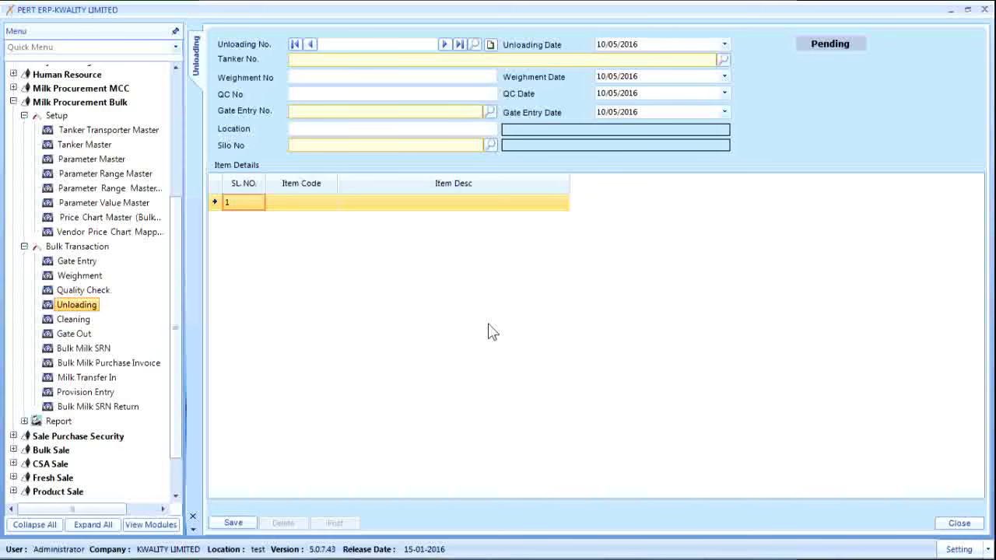
- Review the Unloading, Bulk Milk SRN and Bulk Milk Purchase Invoice transaction forms, closing each one unsaved
click(193, 516)
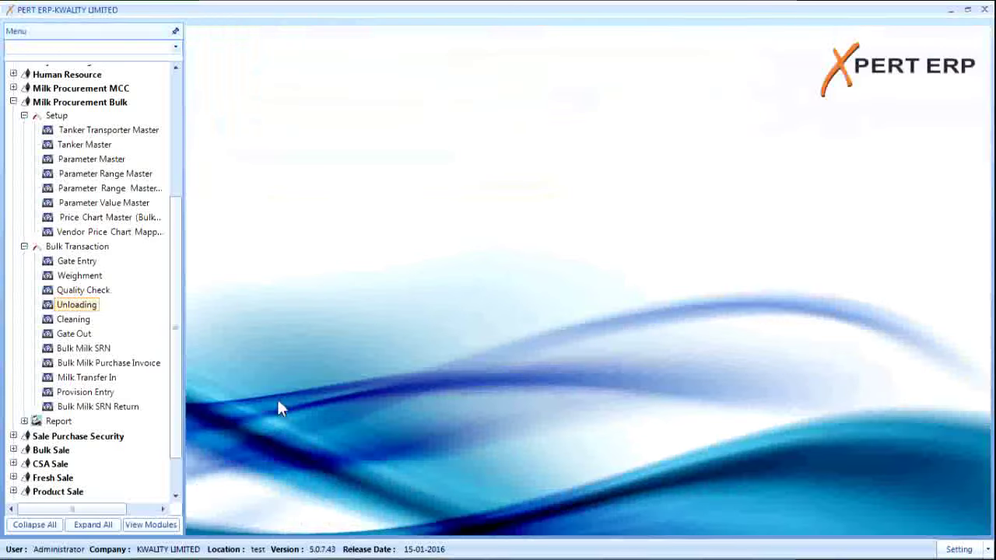
double_click(84, 348)
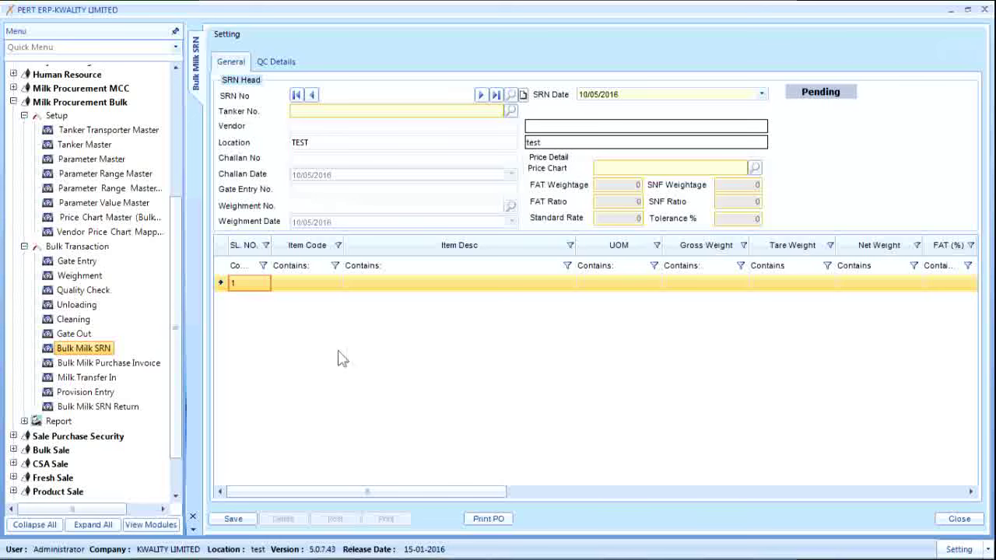
click(193, 517)
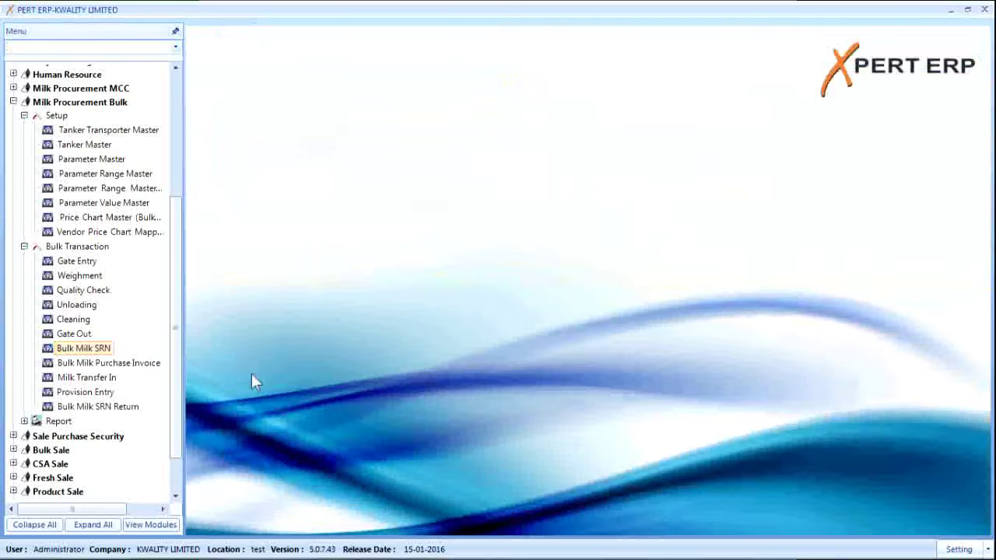
click(128, 368)
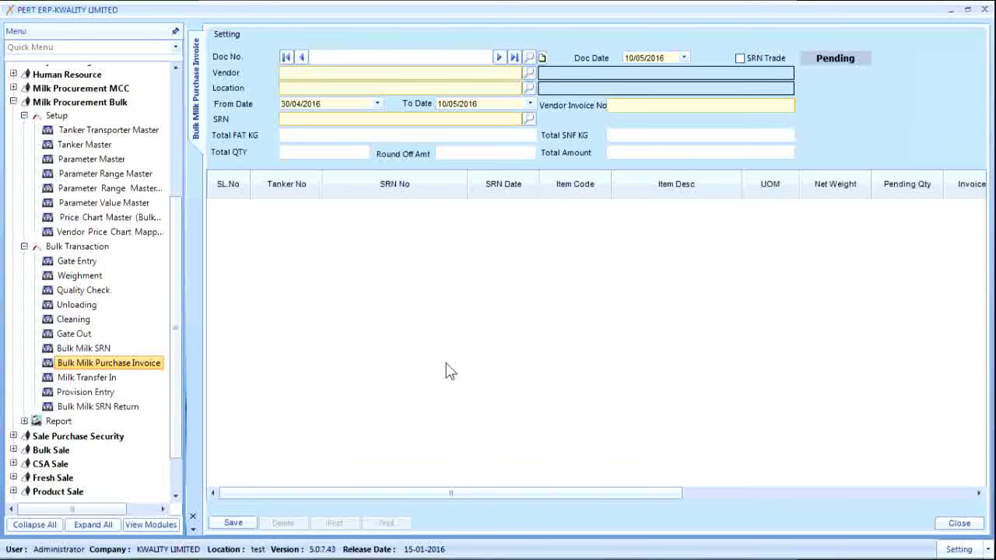
click(192, 516)
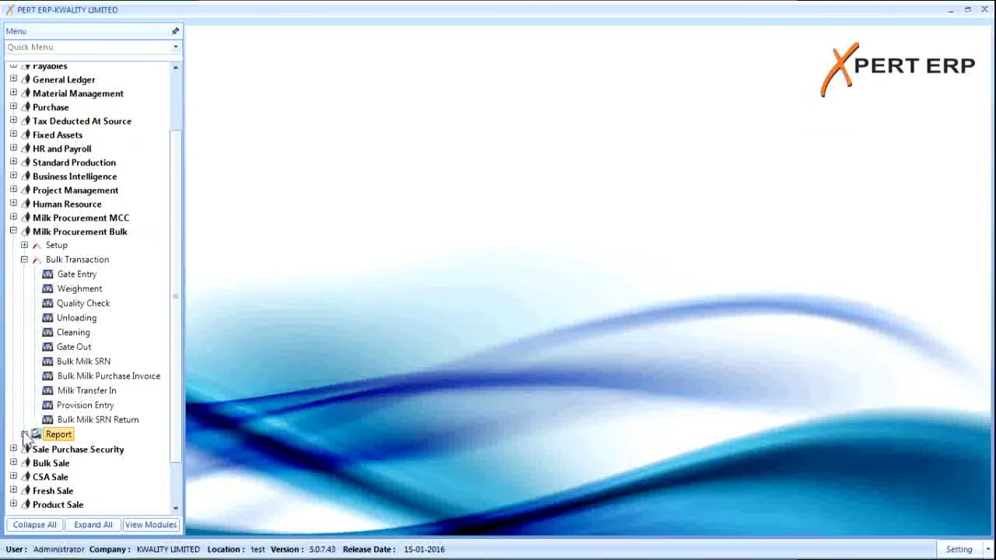
- Open the Bulk Milk Register Report from the Milk Procurement Bulk reports, view its filter and report pages, and close it
click(24, 435)
drag(180, 336, 168, 428)
scroll(165, 432, down, 2)
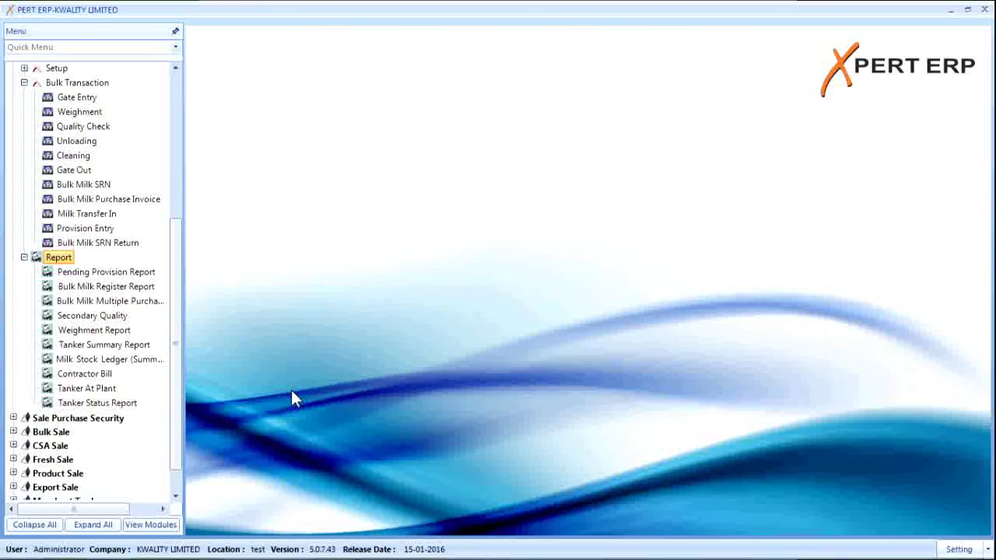
scroll(129, 284, down, 1)
click(128, 284)
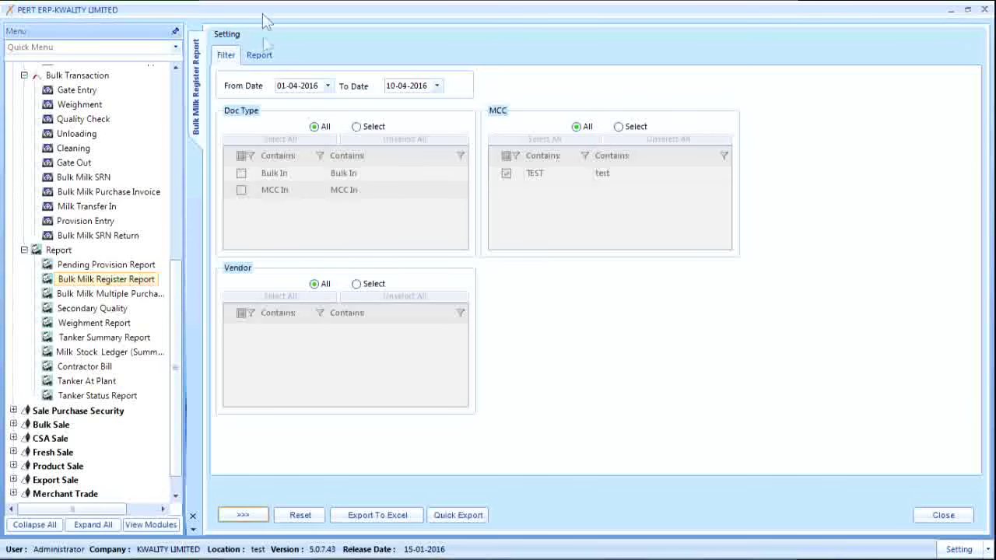
click(259, 55)
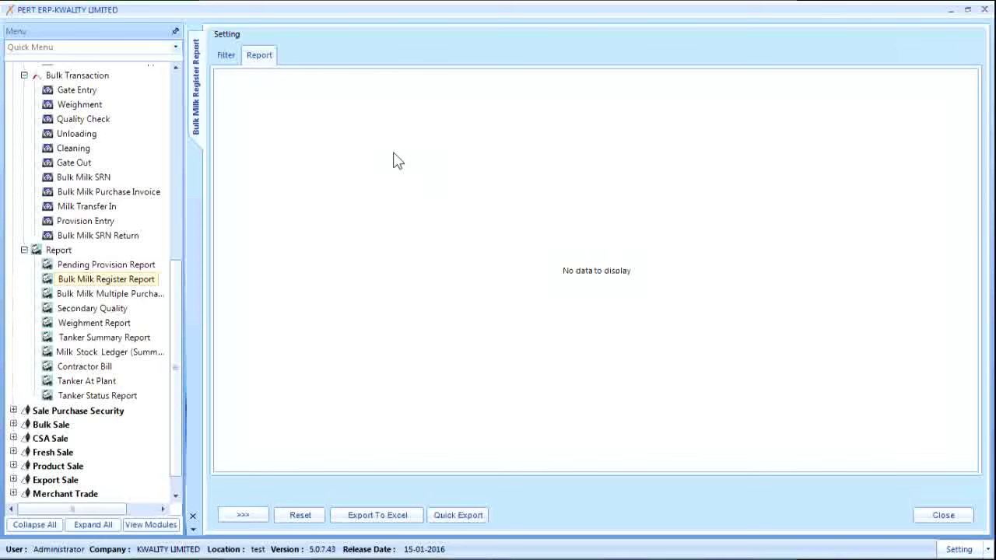
click(192, 516)
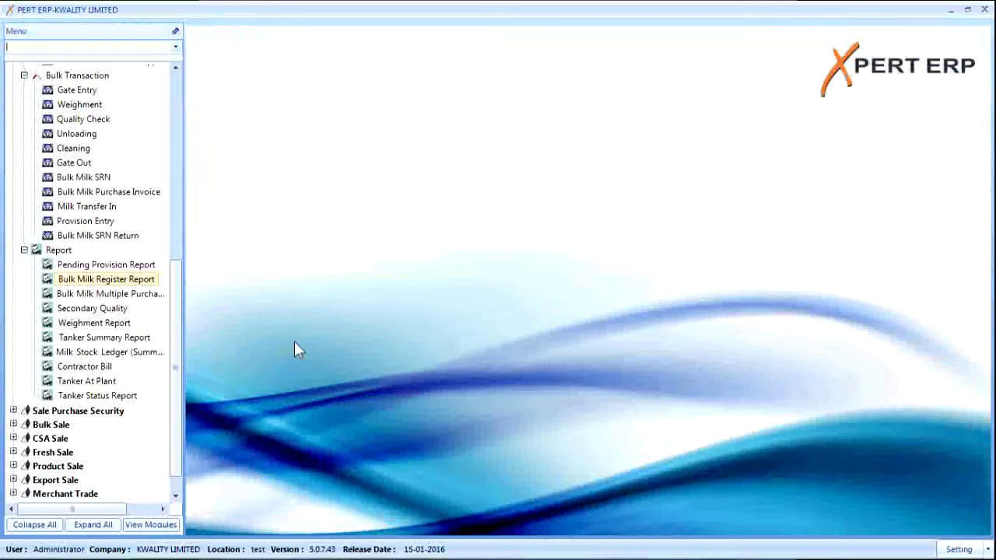
- Open the Bulk Milk Multiple Purchase Invoice report, view its filter and report pages, and close it
click(125, 294)
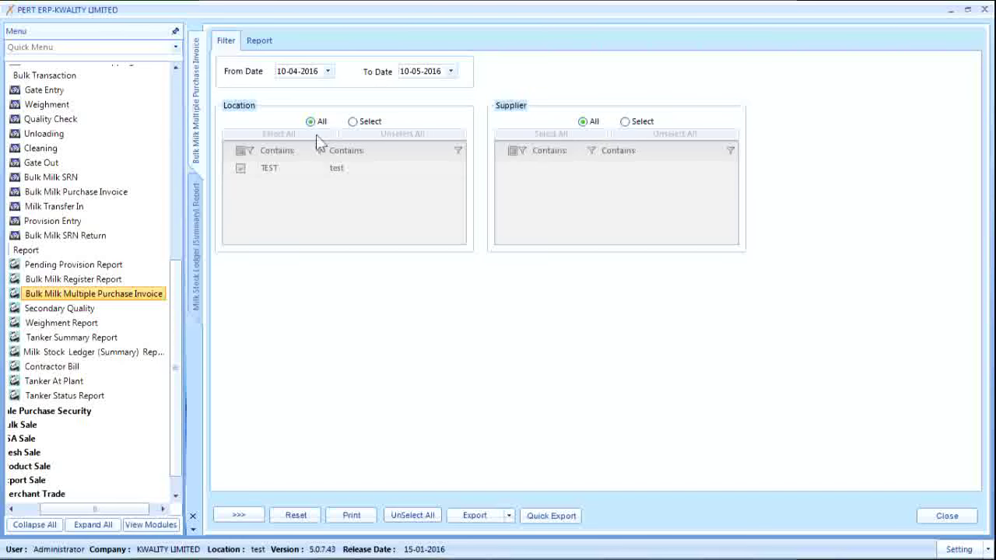
click(259, 41)
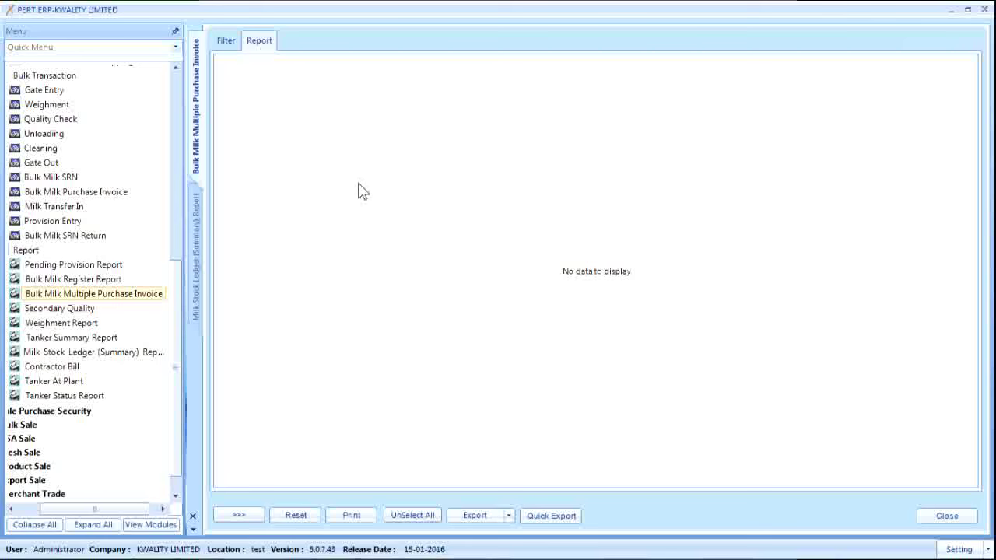
click(193, 515)
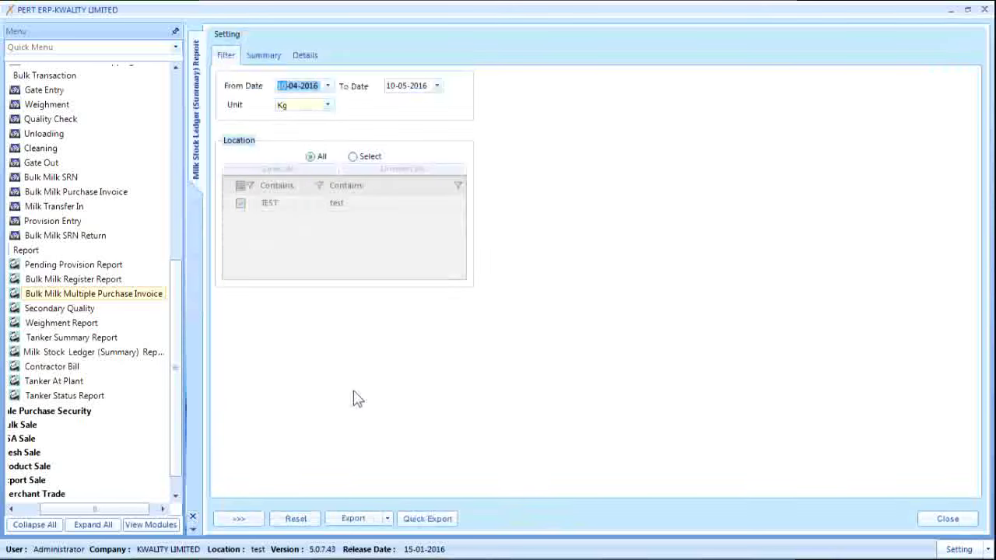
- Close the open Milk Stock Ledger (Summary) Report, view the Secondary Quality report's filter and report pages, and close it
click(192, 517)
click(58, 315)
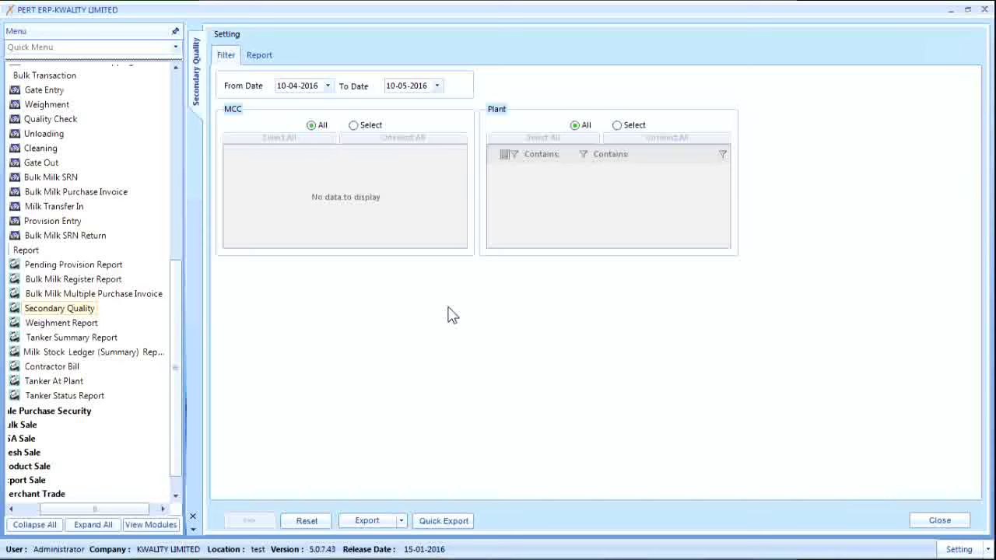
click(257, 58)
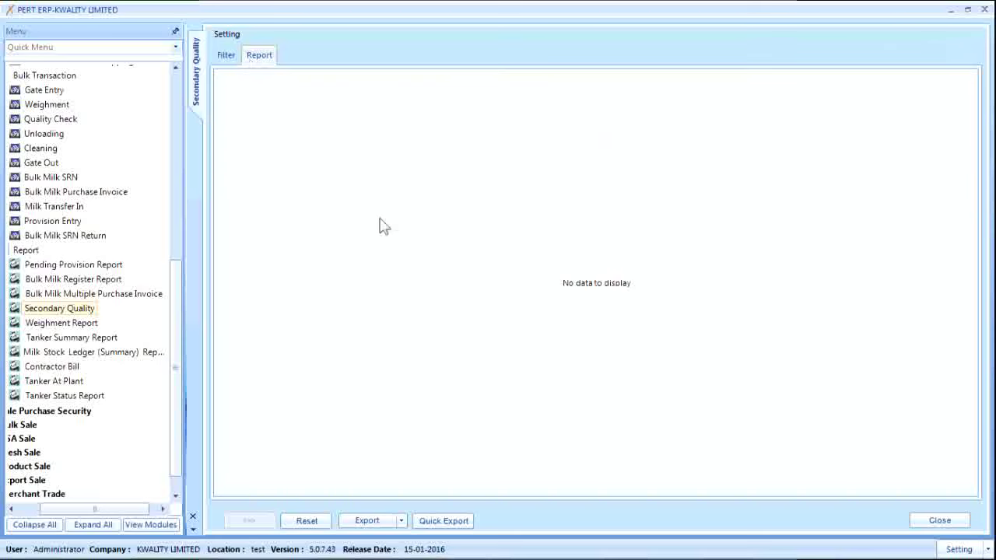
click(192, 517)
- Open the Milk Stock Ledger (Summary) Report, view its filter and summary pages, and close it
click(133, 355)
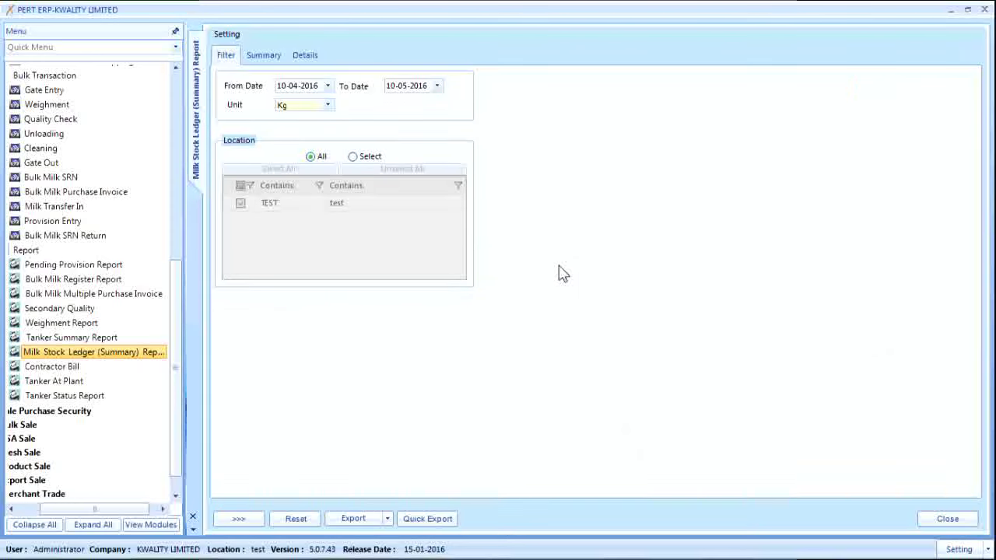
click(265, 56)
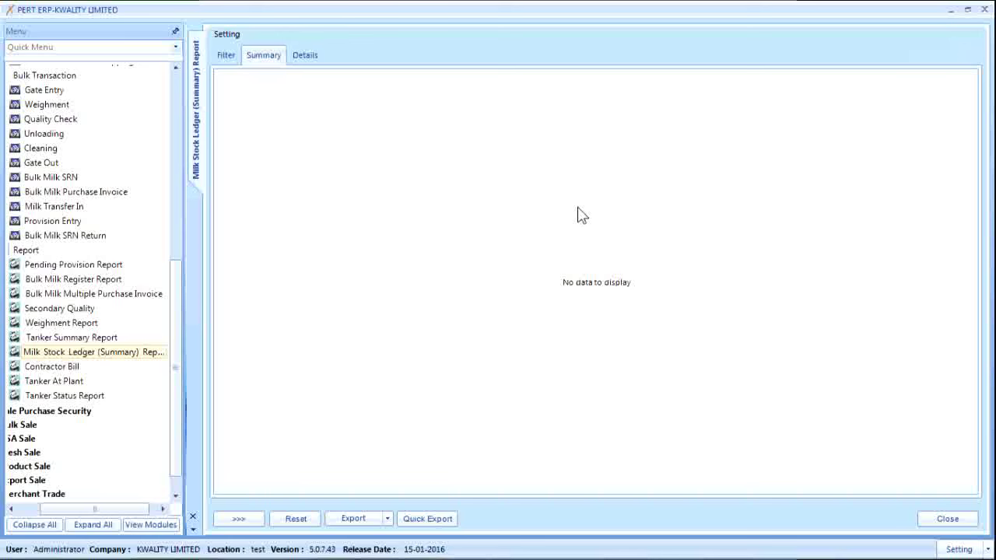
click(192, 517)
- Open the Tanker At Plant report, view its filter and report pages, and close it
click(54, 380)
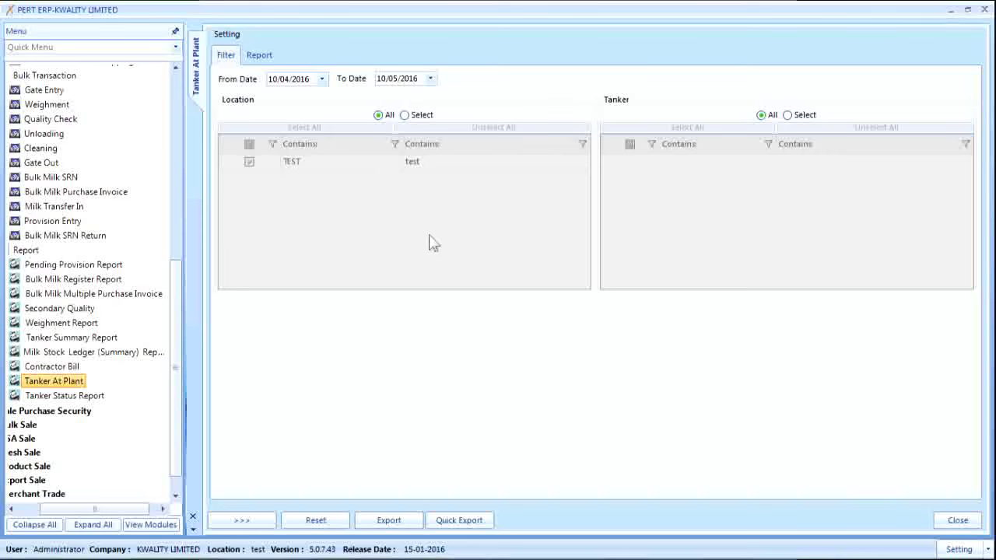
click(262, 54)
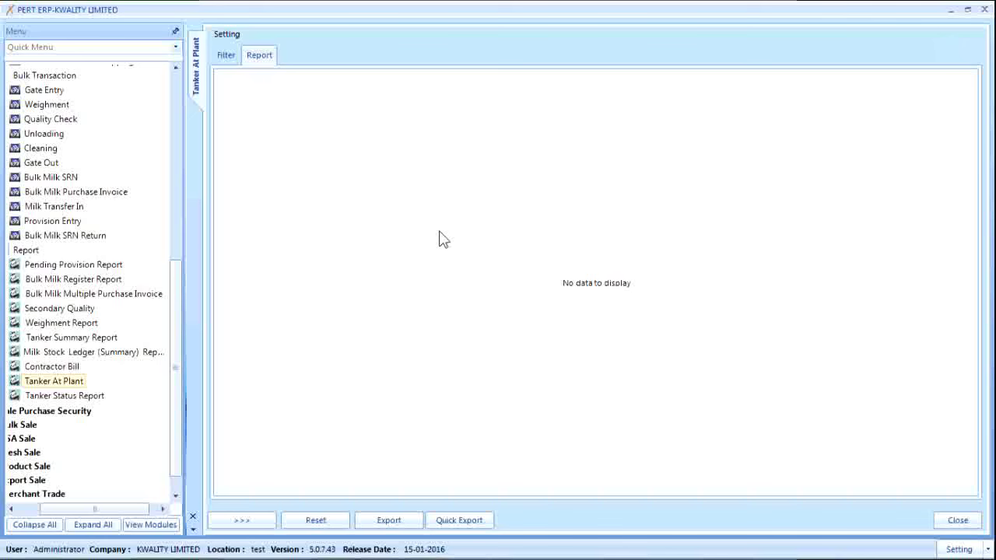
click(192, 516)
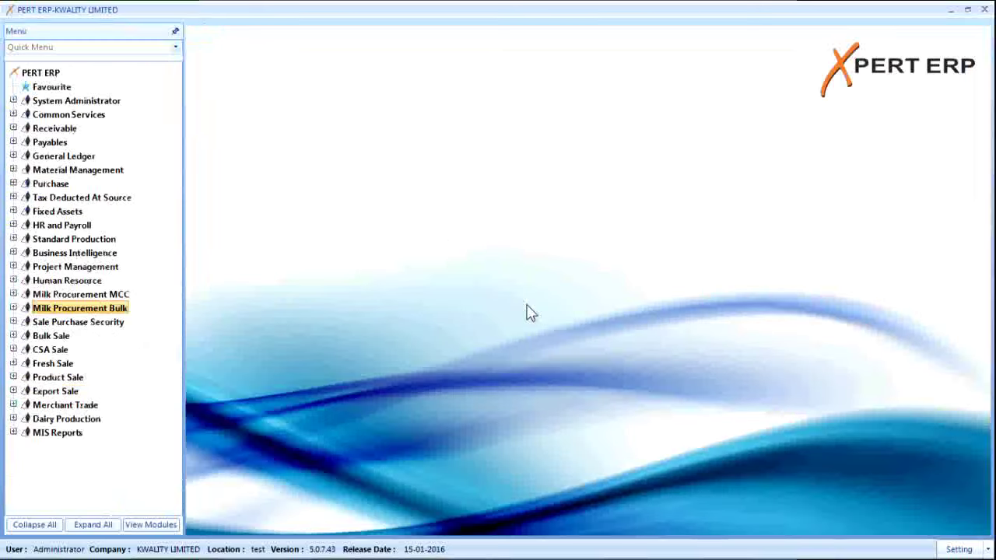